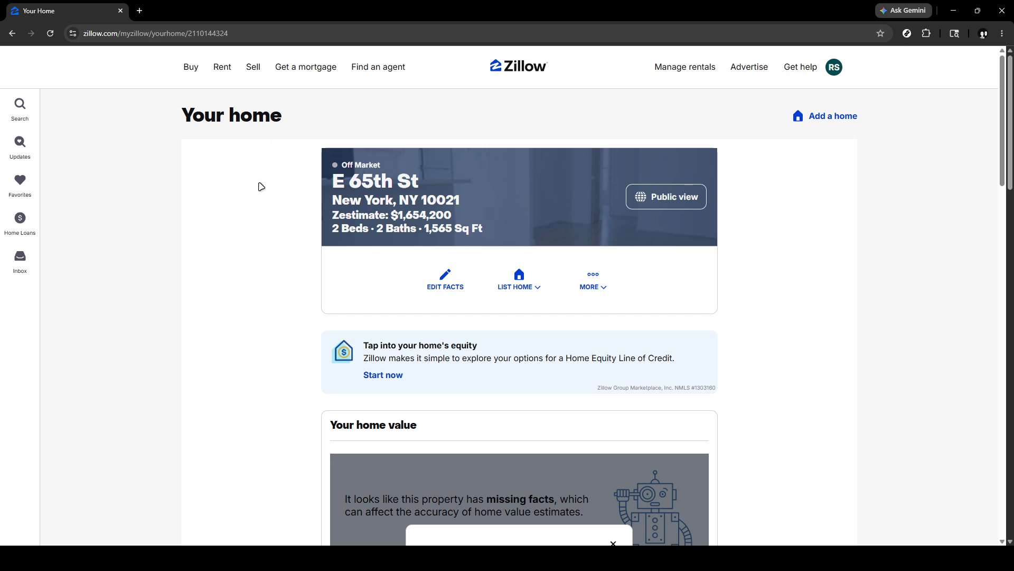
Open the Contact Zillow, Inc. Brokerage link in the footer of the Your home page
scroll(278, 240, down, 8)
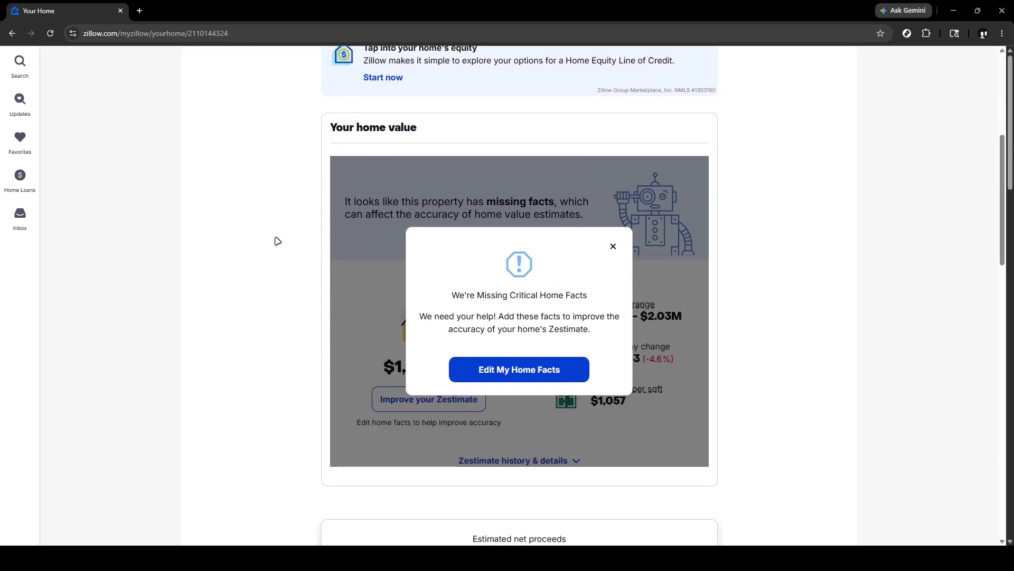
scroll(278, 241, down, 5)
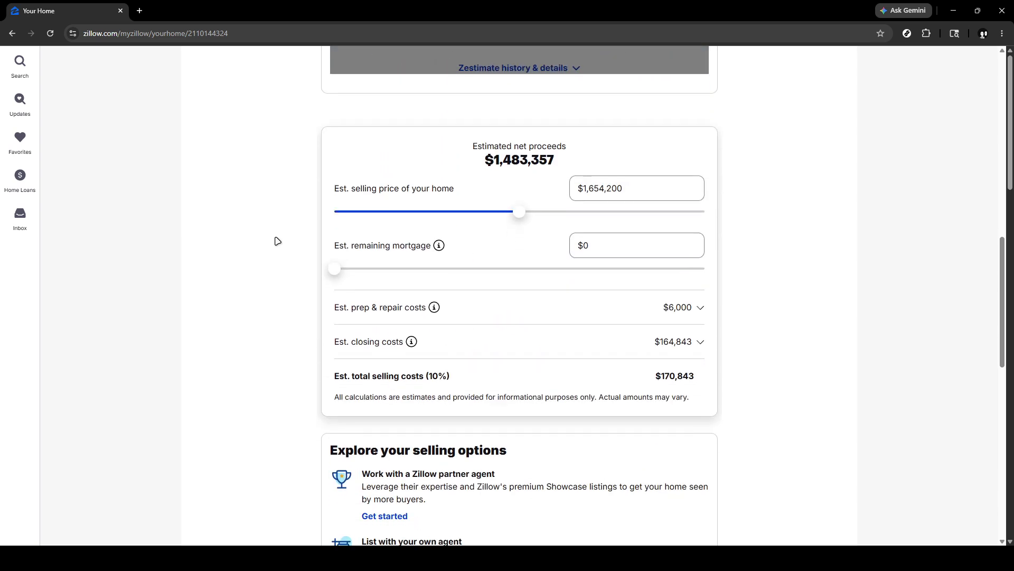
scroll(277, 241, down, 5)
scroll(278, 241, down, 6)
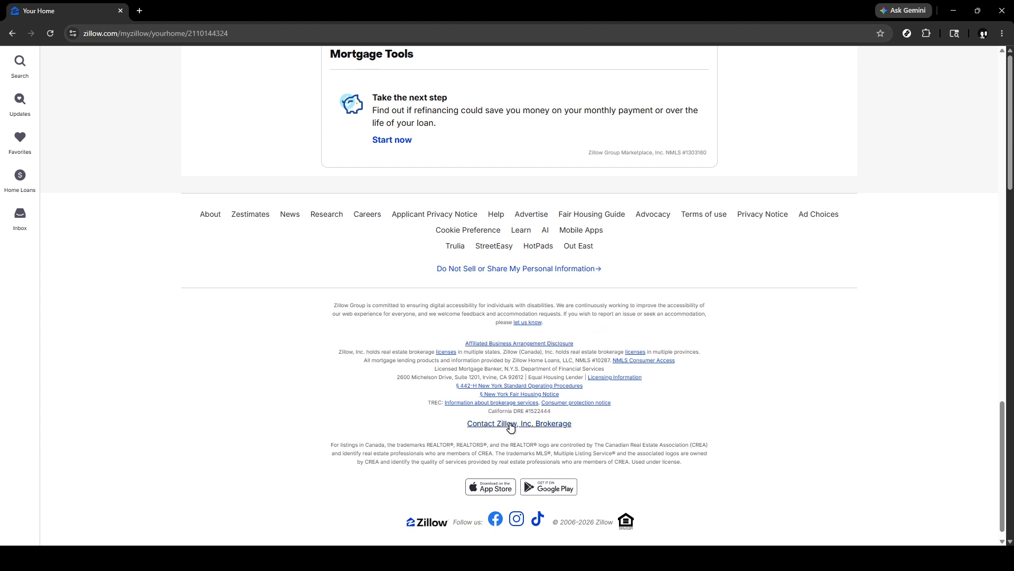
click(492, 425)
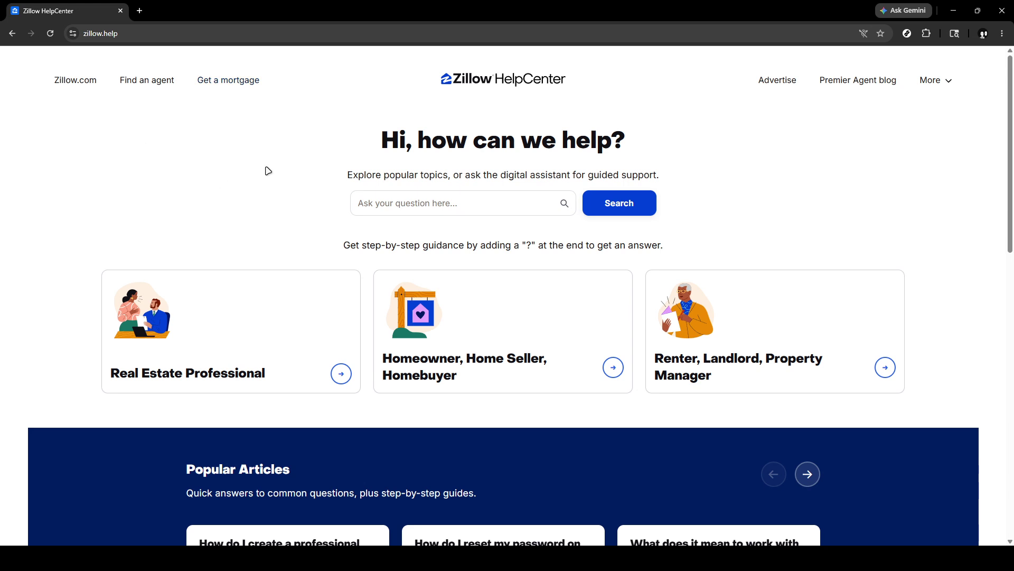
Open the Homeowner, Home Seller, Homebuyer help resources and go from there to the Contact us page
click(496, 346)
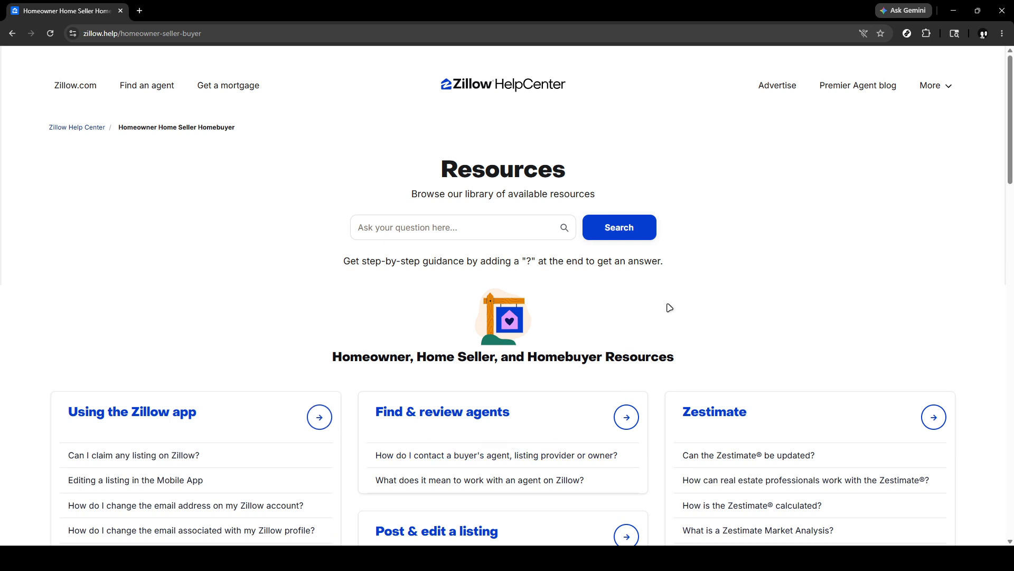
scroll(428, 372, down, 2)
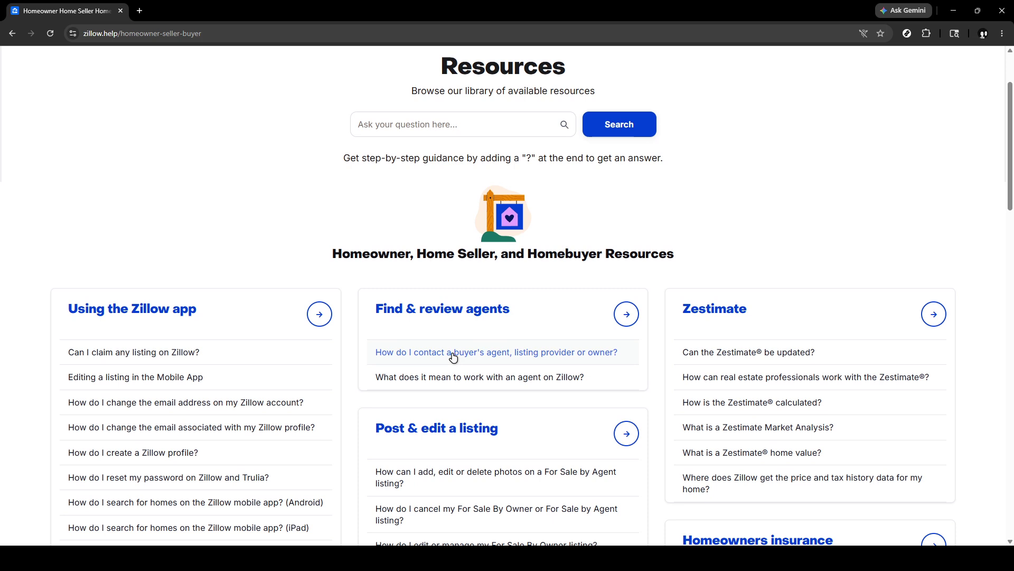
scroll(449, 351, up, 2)
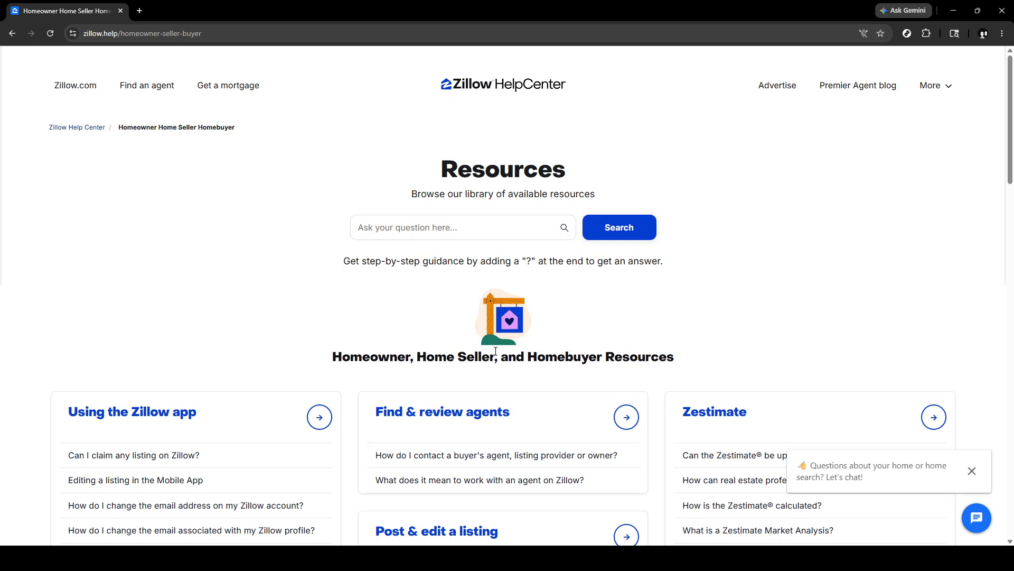
scroll(498, 355, down, 2)
scroll(499, 354, down, 3)
scroll(498, 354, down, 3)
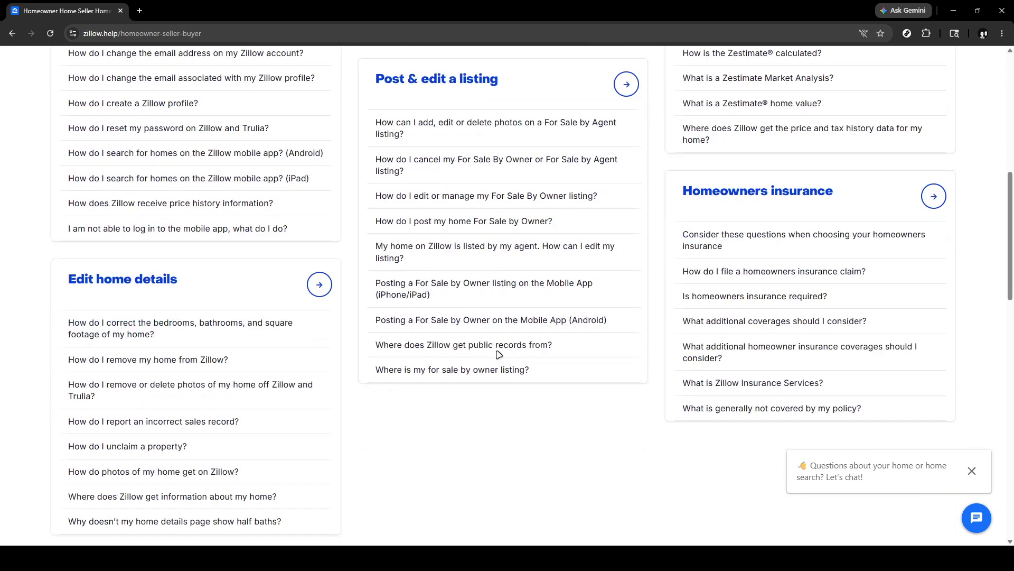
scroll(499, 354, down, 4)
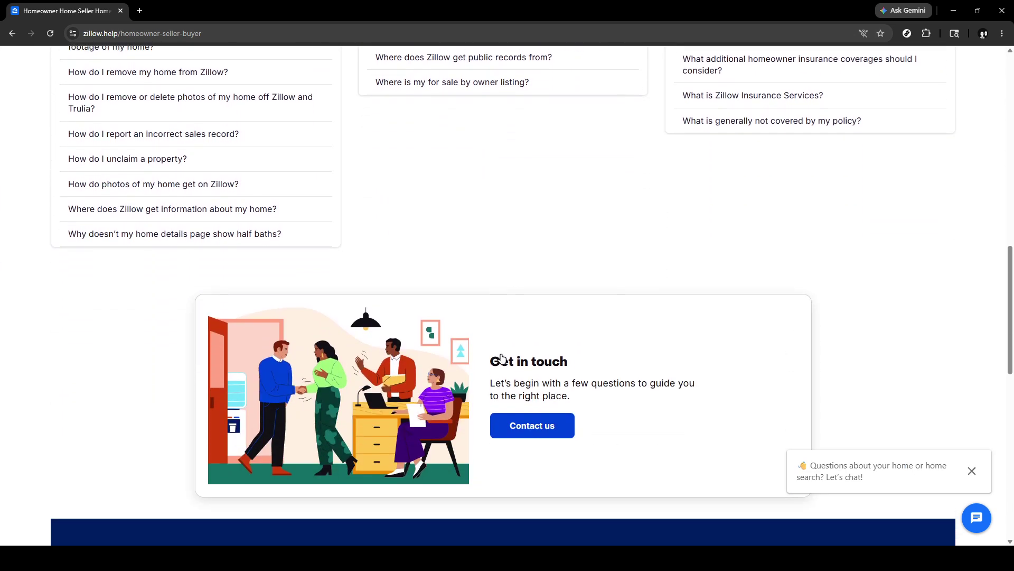
click(529, 425)
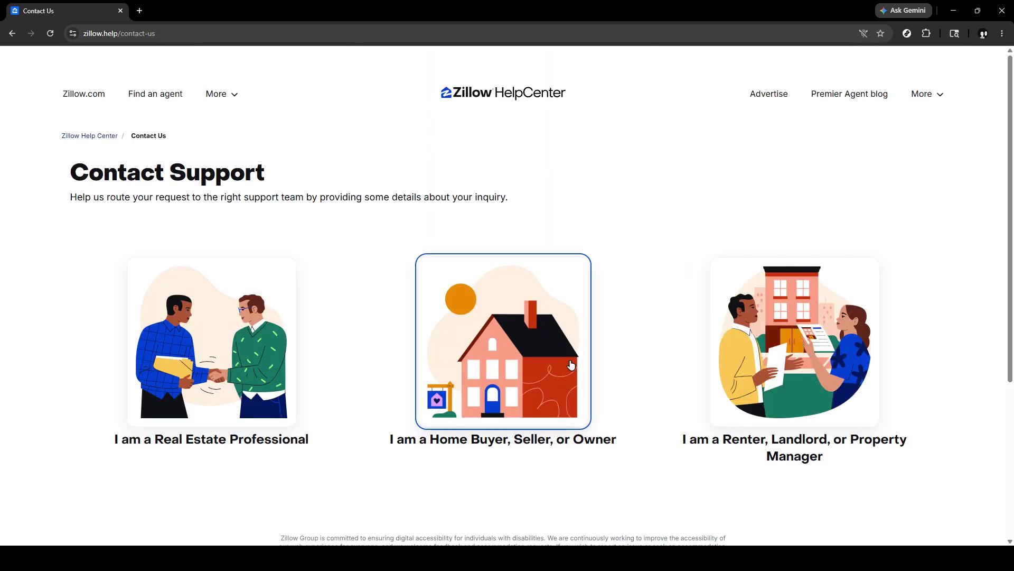
Open the Home Buyer, Seller, or Owner support request form and choose Zillow as the product or service
click(462, 278)
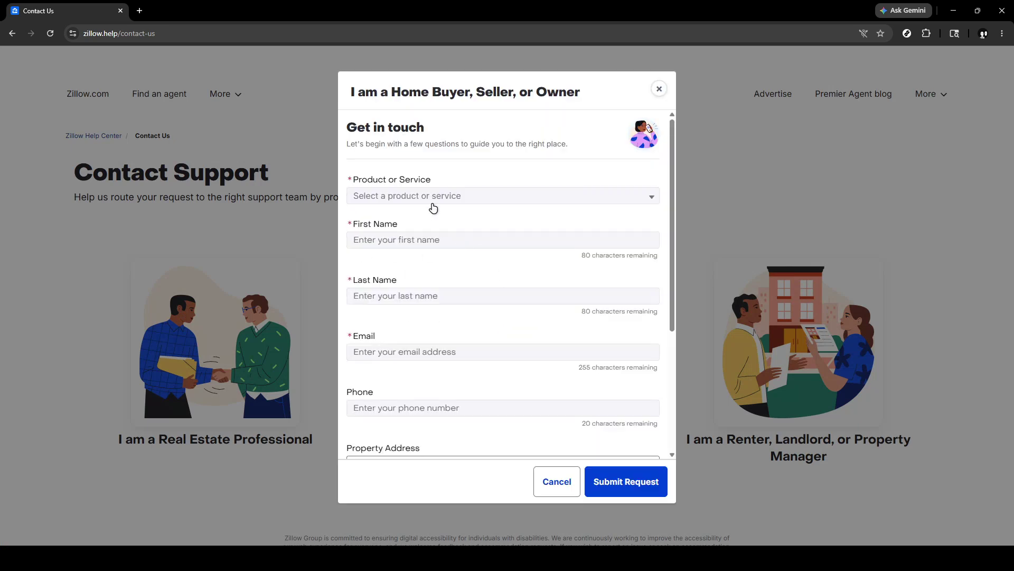
click(435, 202)
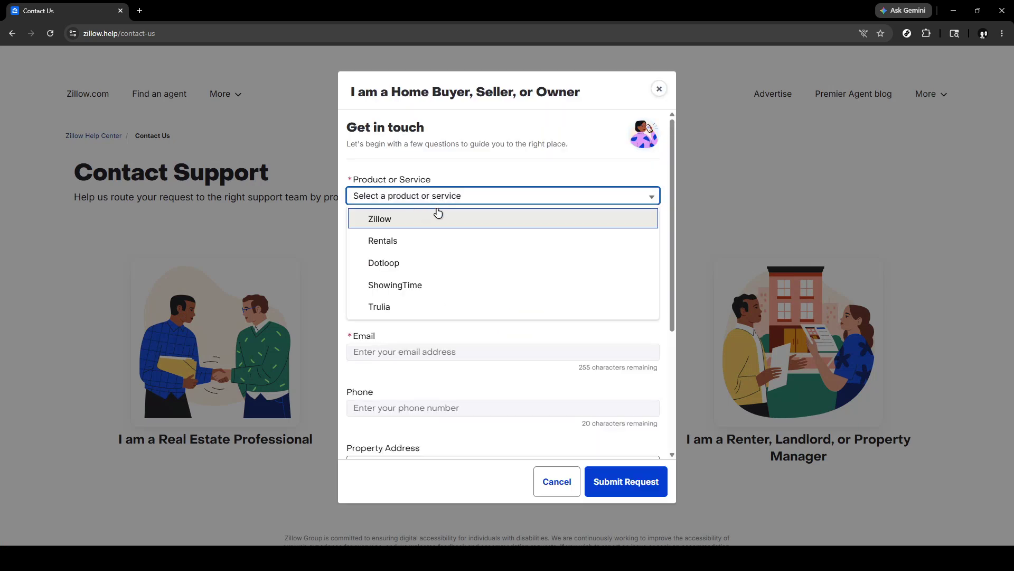
click(425, 223)
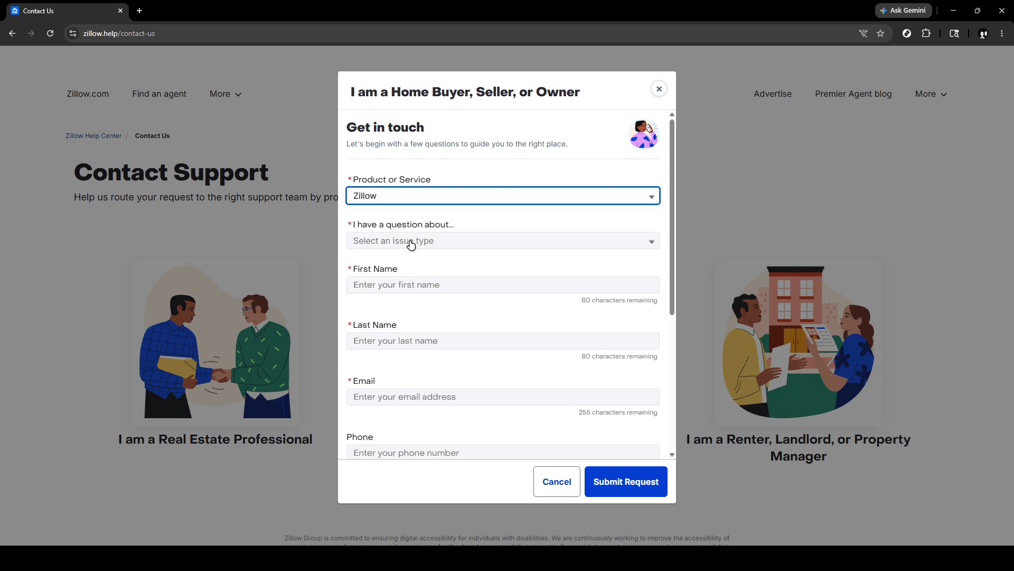
Review the available issue types and the remaining fields of the support request form
click(414, 244)
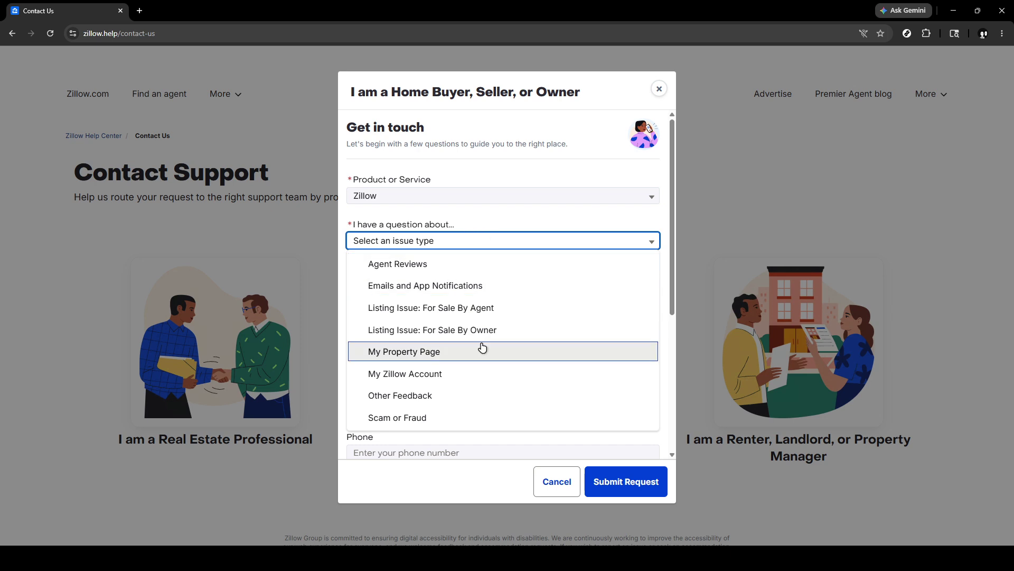
click(462, 211)
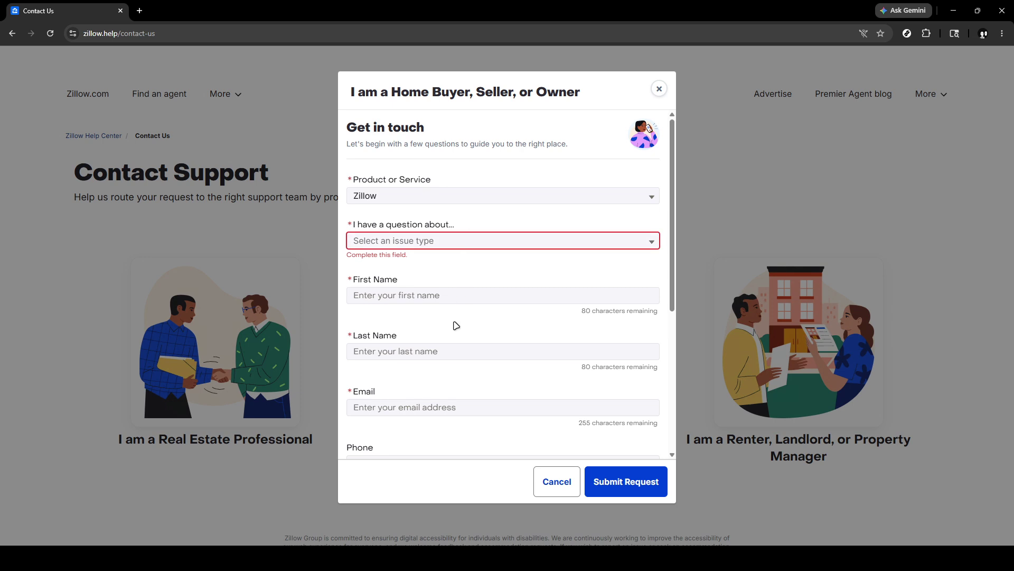
scroll(456, 344, down, 3)
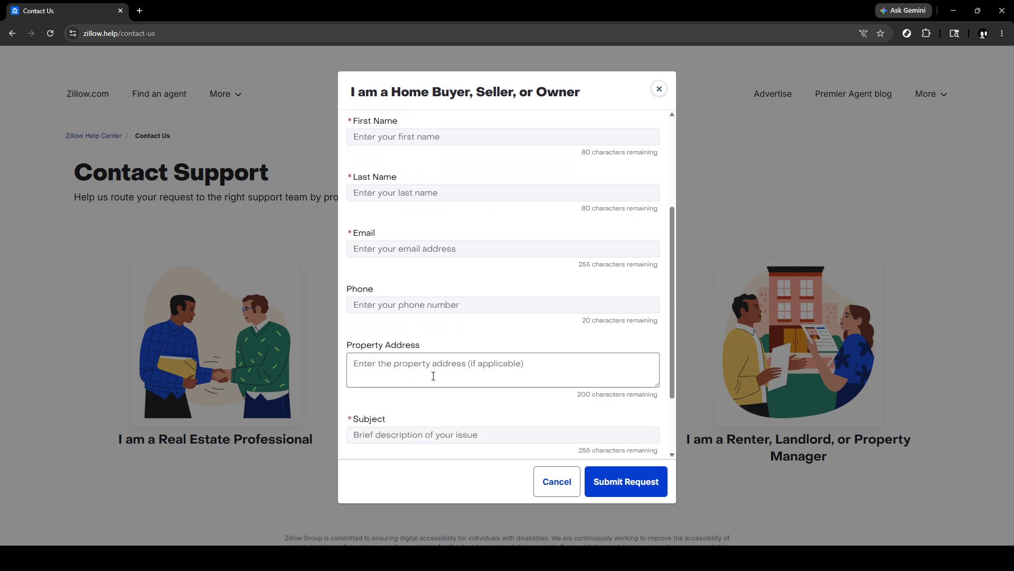
scroll(425, 388, down, 2)
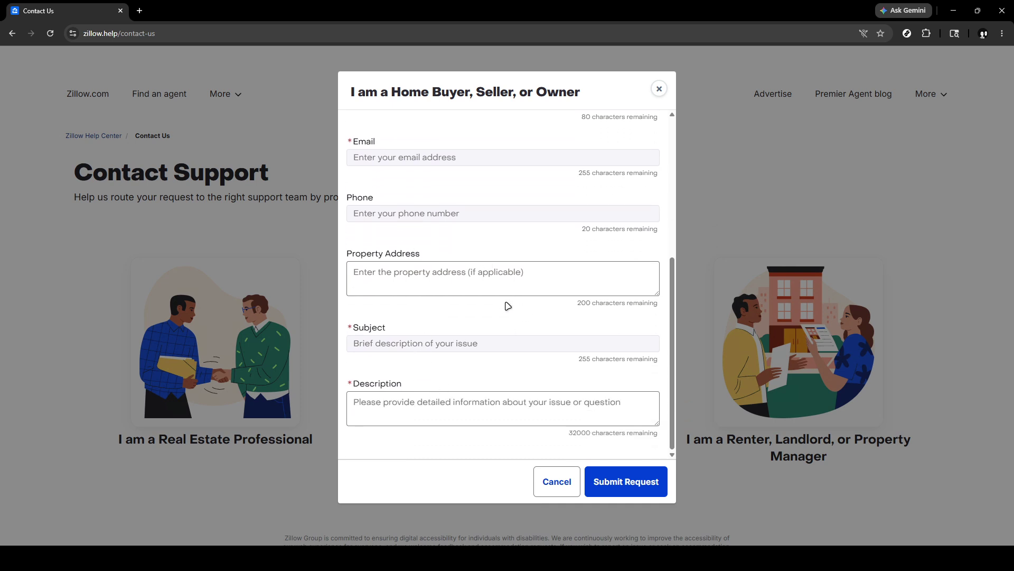
Enter "remove price history" as the subject of the support request
click(456, 349)
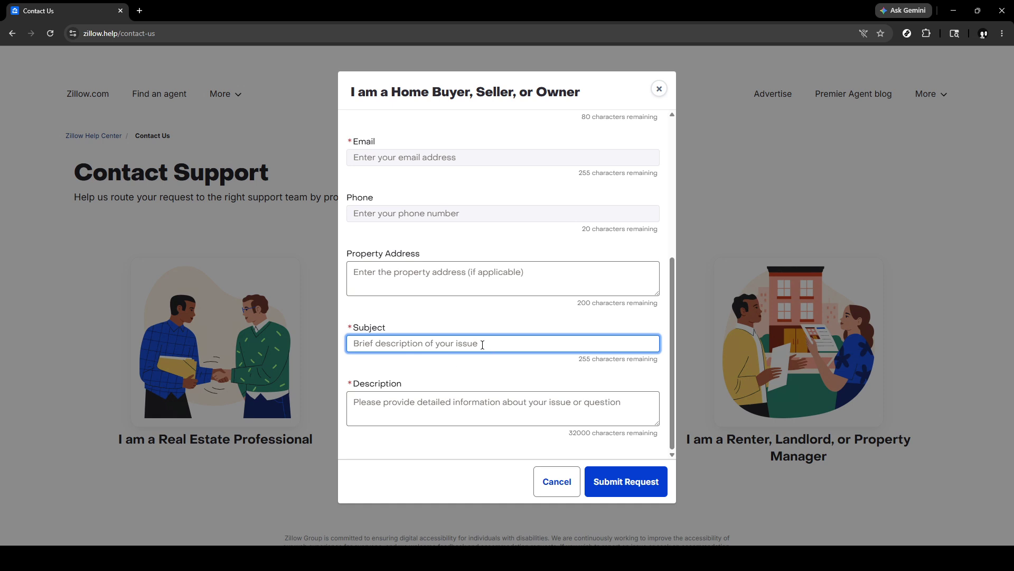
click(478, 378)
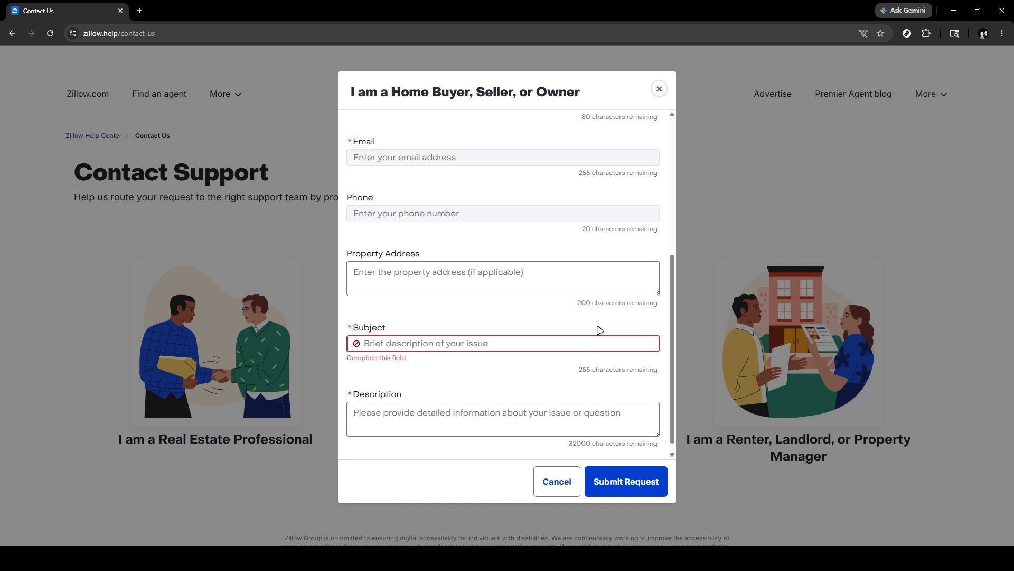
click(431, 344)
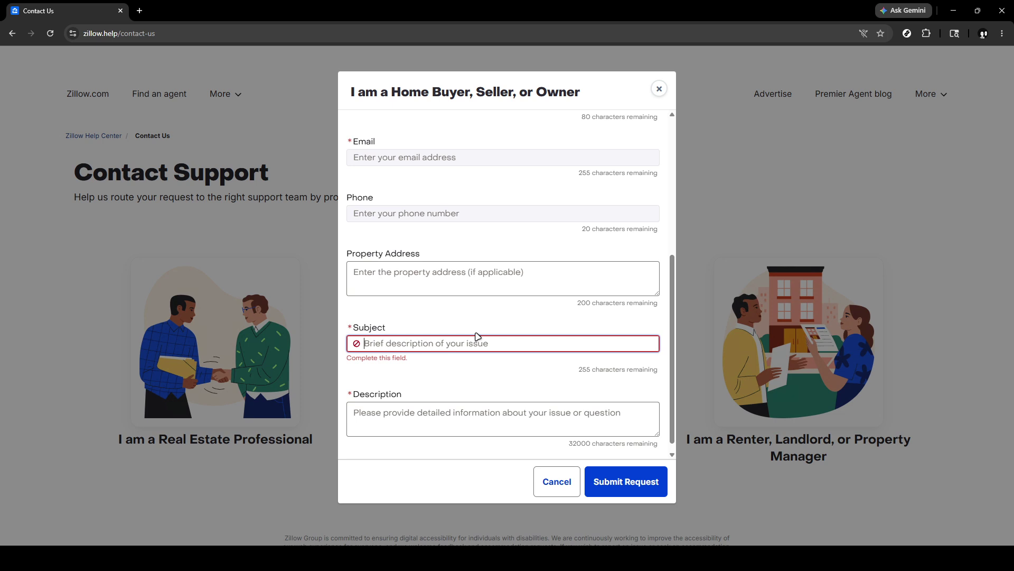
text(price history)
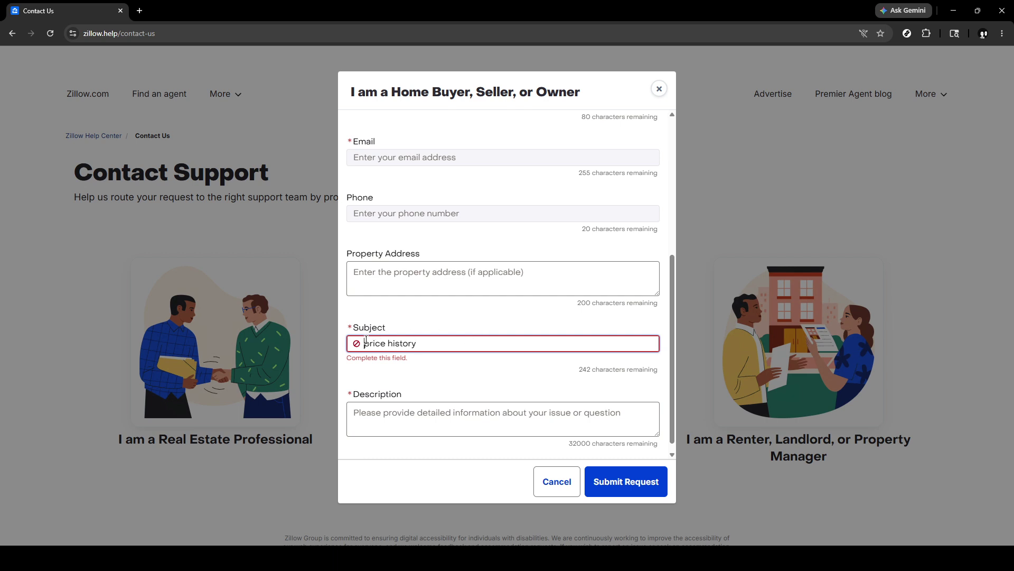
text(removed)
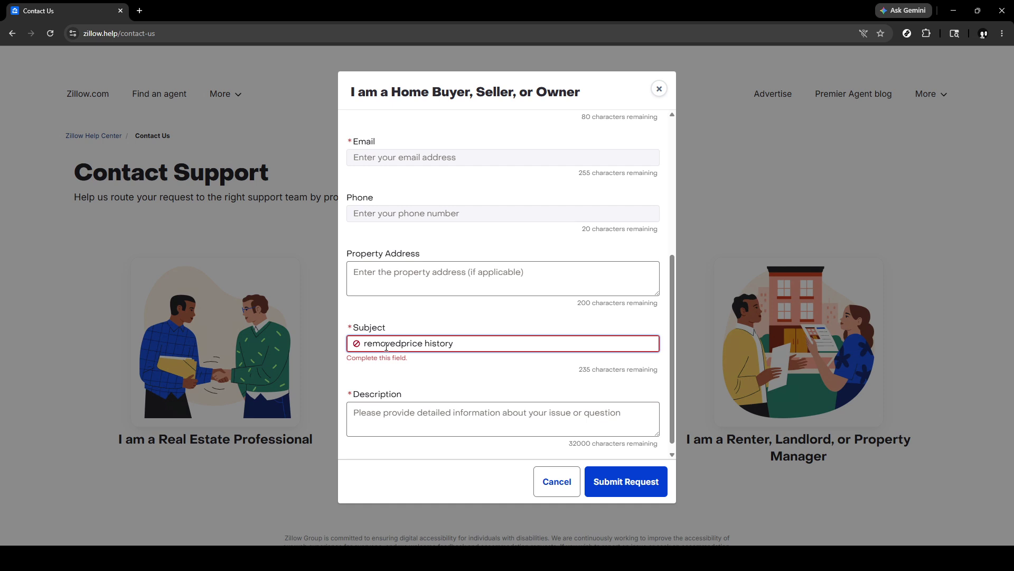
key(BackSpace)
click(458, 377)
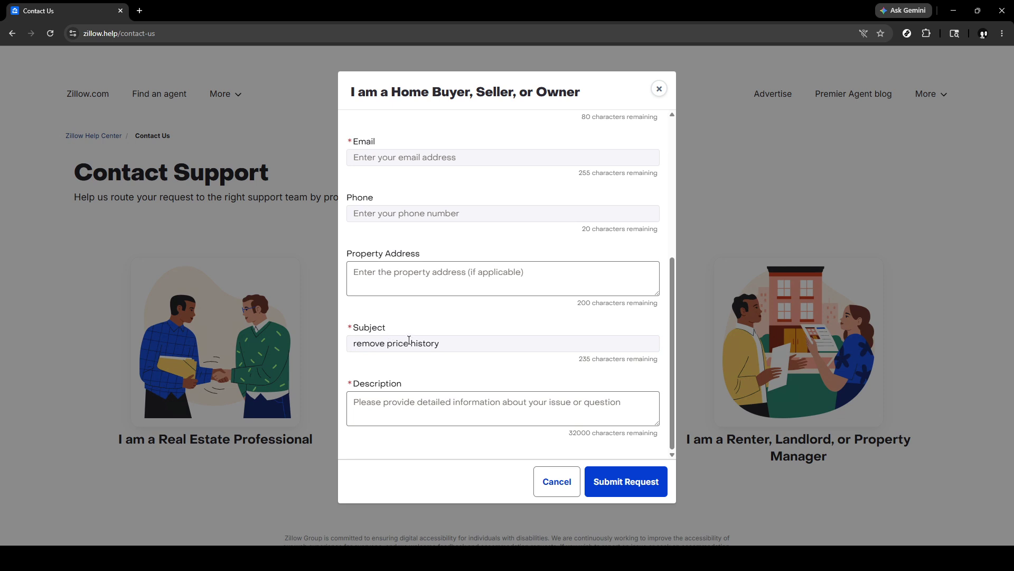
Recheck the description field, the issue types and the contact fields, and close the request form without submitting it
click(418, 402)
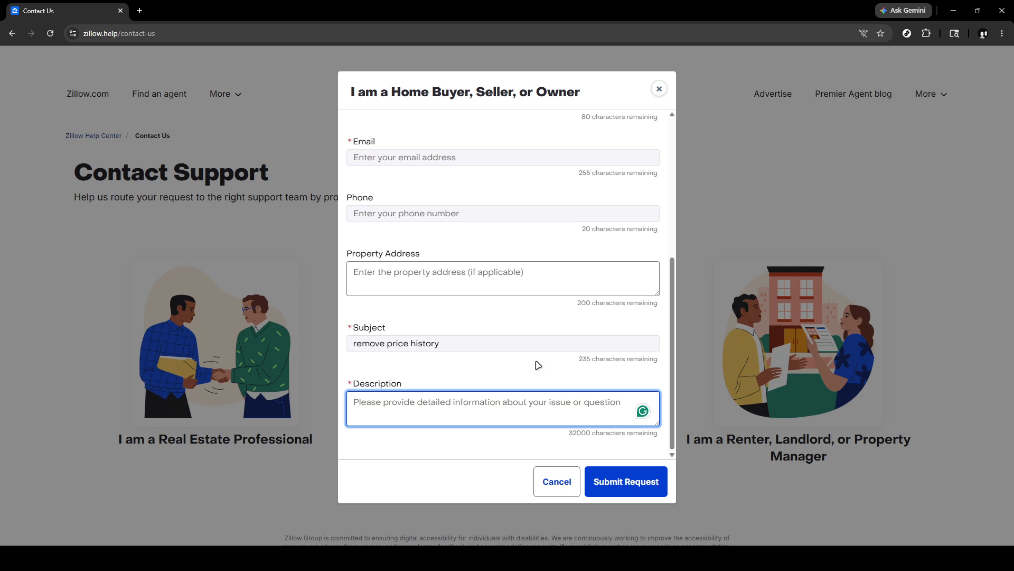
scroll(535, 359, up, 4)
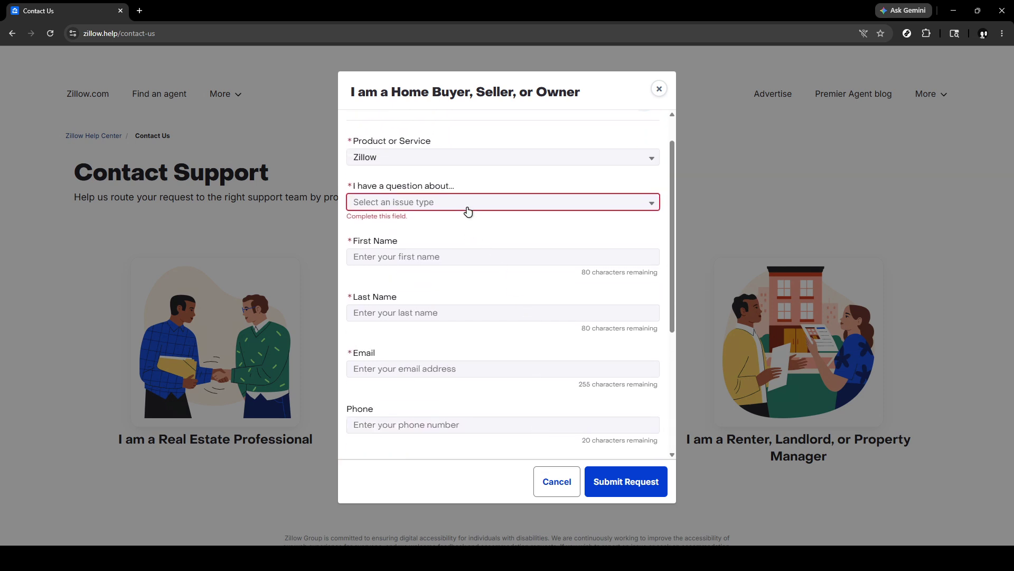
click(478, 204)
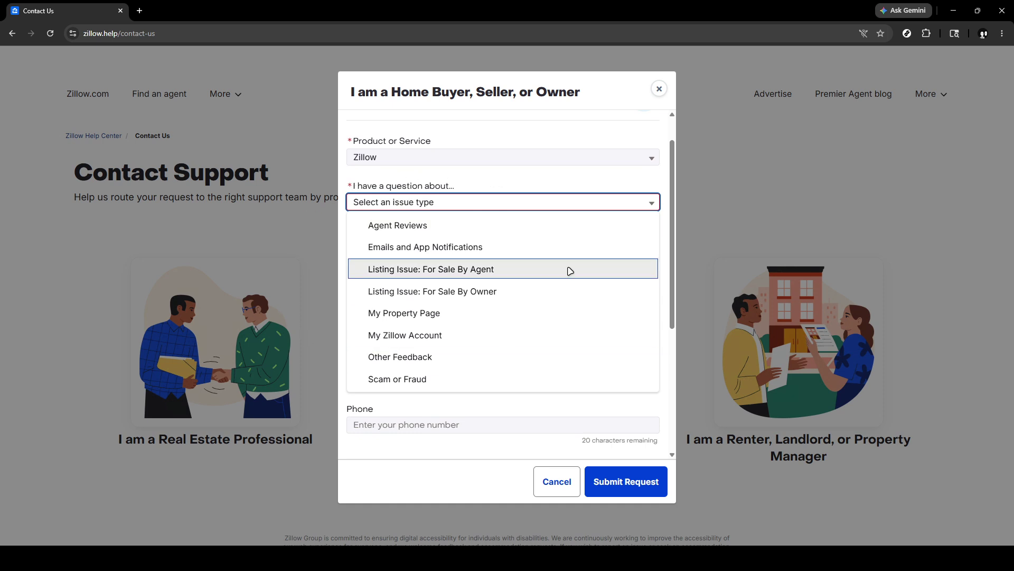
click(540, 187)
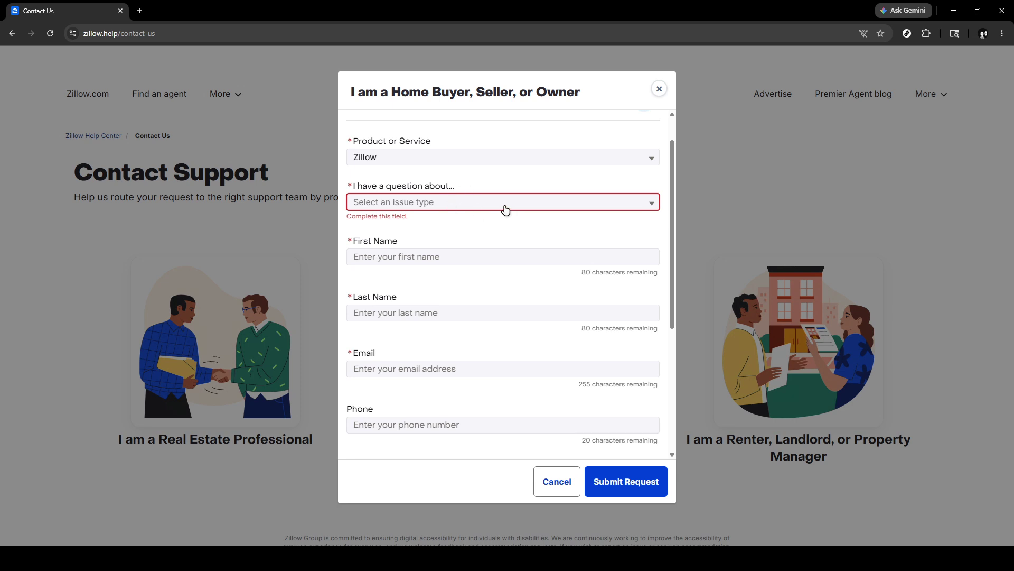
scroll(502, 298, down, 2)
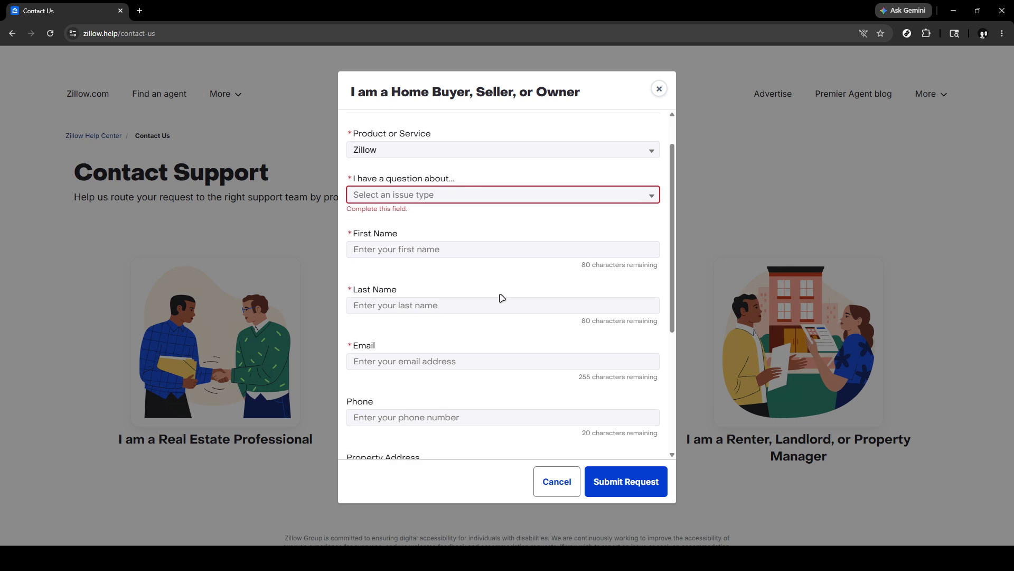
scroll(523, 288, down, 1)
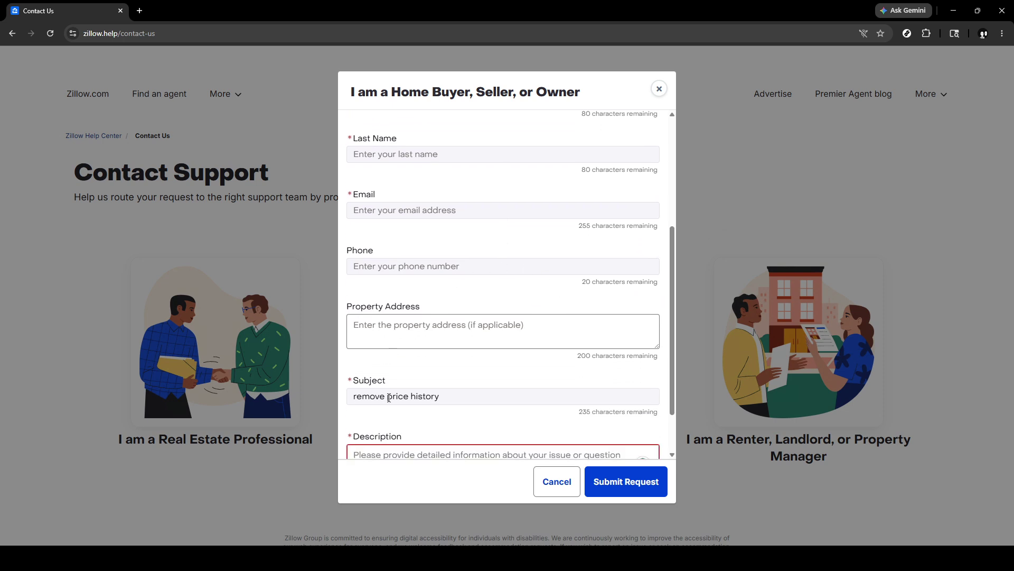
scroll(473, 389, down, 1)
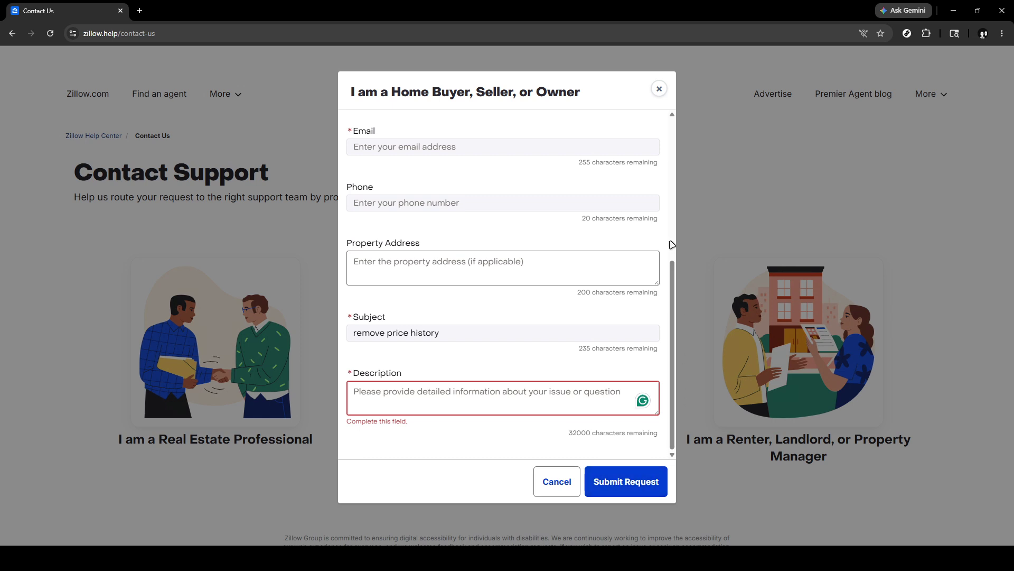
click(659, 89)
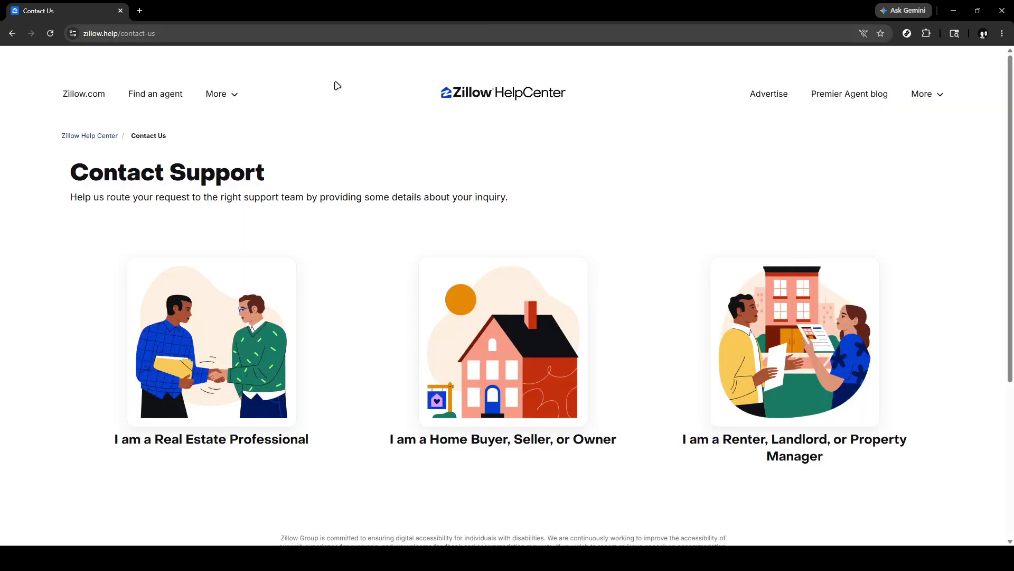